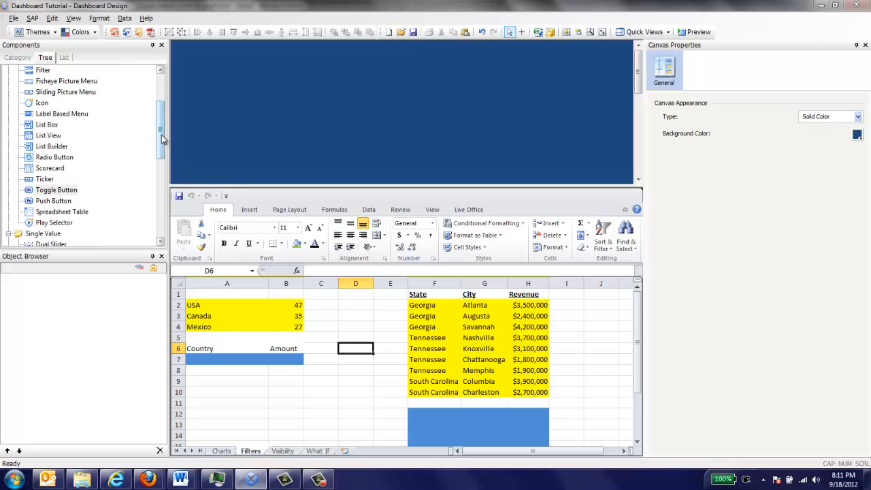
Step: Add a Spreadsheet Table component to the upper middle of the canvas
left_click_drag(161, 134, 164, 143)
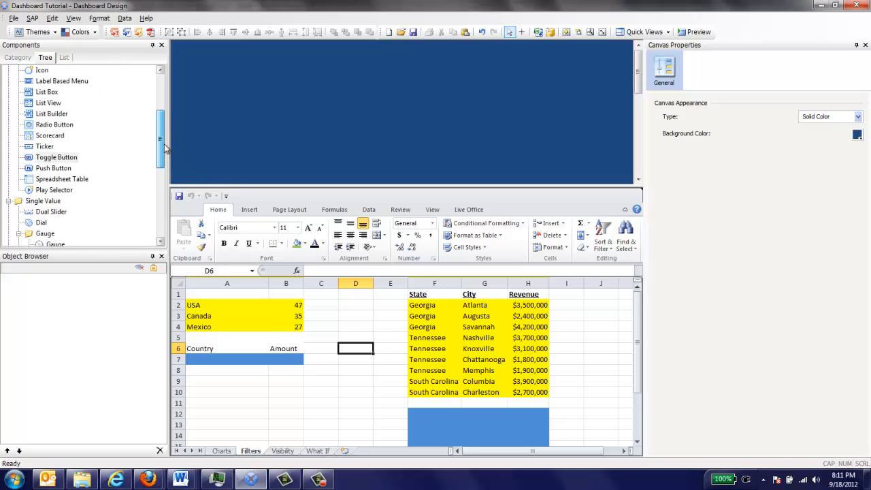
left_click(68, 180)
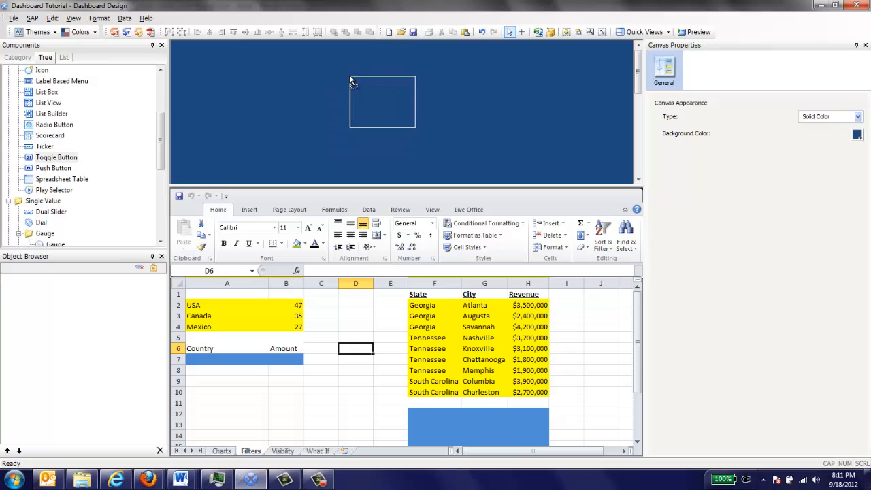
left_click(349, 79)
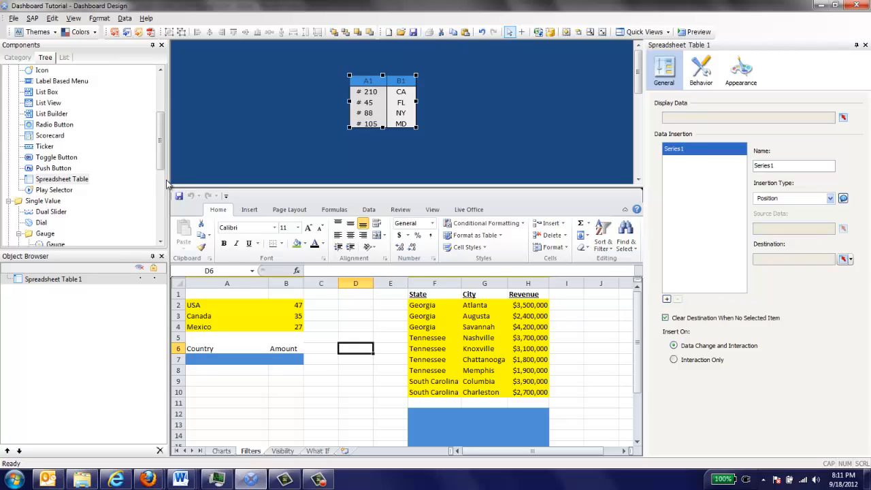
Step: Add a Combo Box selector to the canvas, to the left of the spreadsheet table
left_click_drag(161, 155, 151, 99)
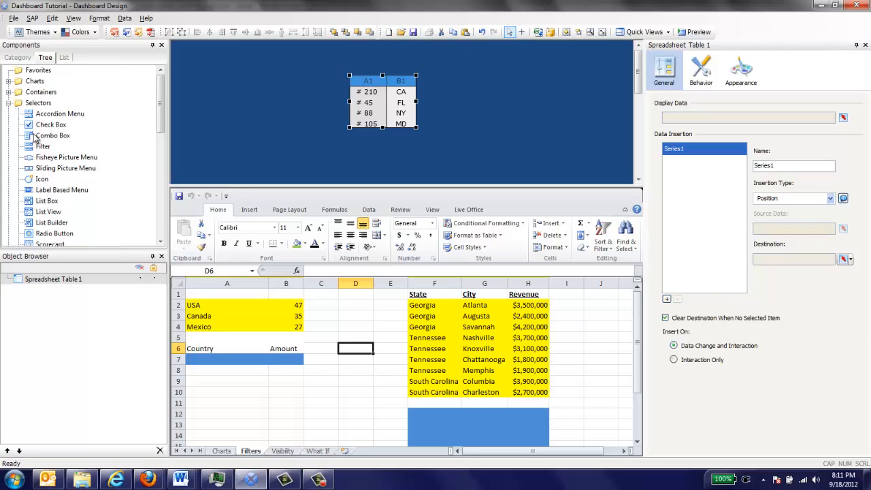
left_click_drag(42, 136, 191, 83)
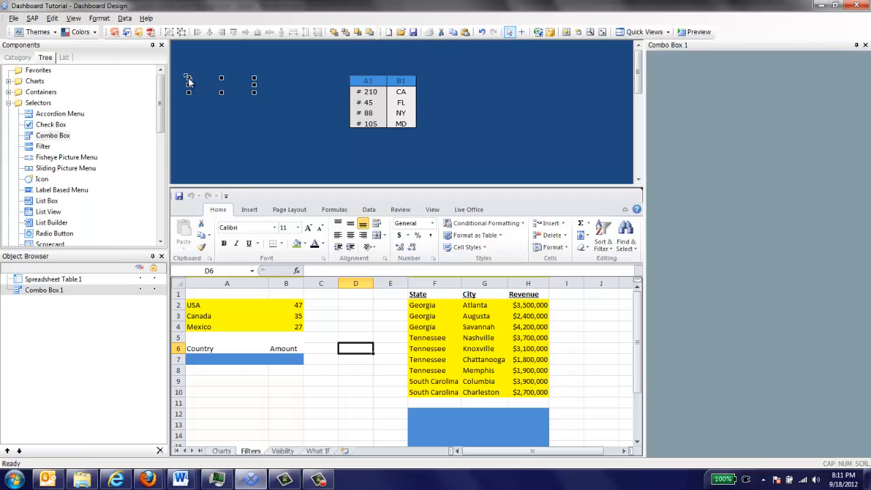
left_click(210, 113)
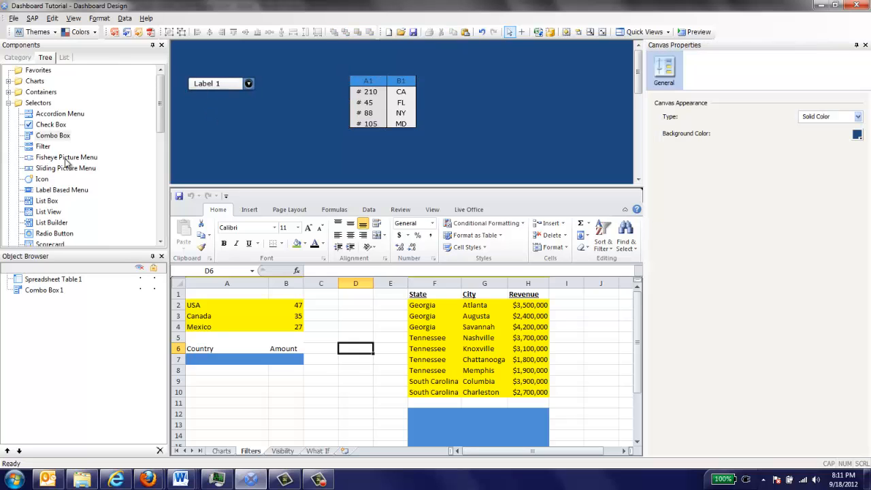
scroll(102, 143, "down", 3)
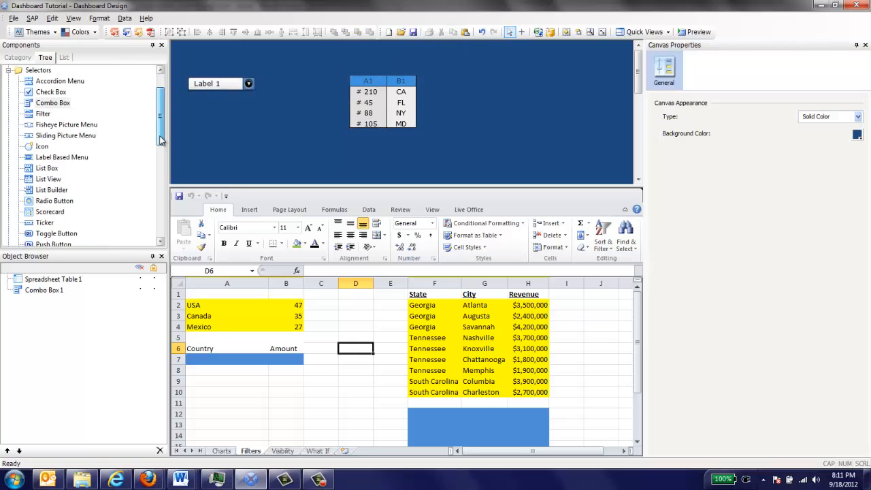
left_click_drag(63, 159, 188, 97)
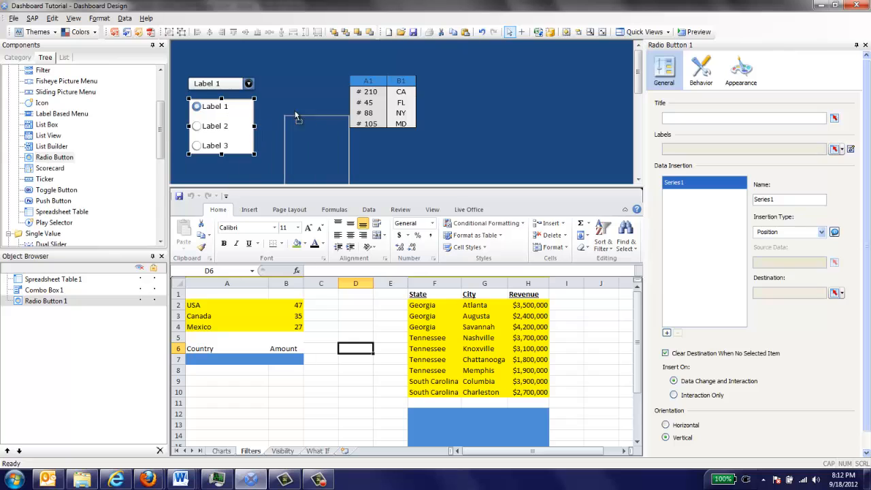
left_click(484, 62)
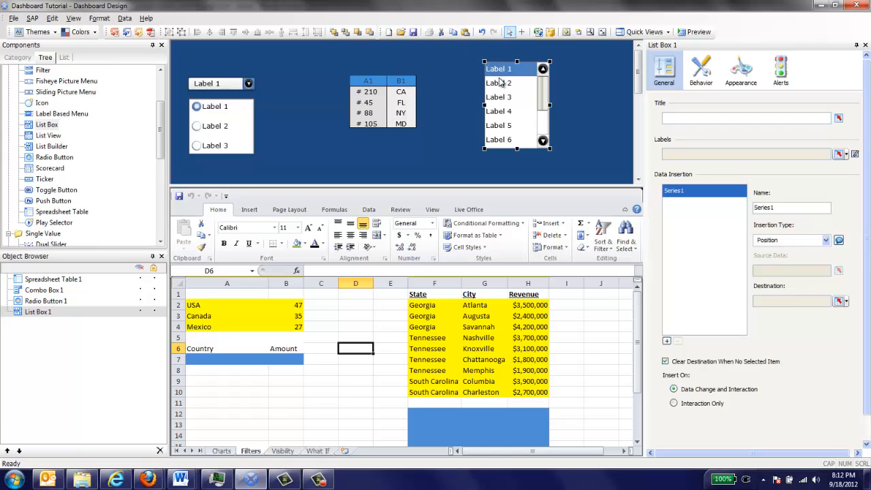
key("Delete")
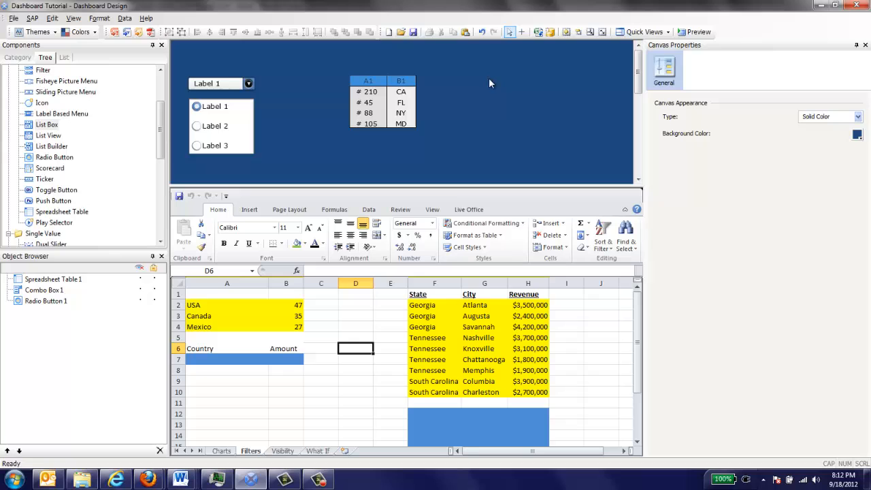
left_click(235, 126)
key("Delete")
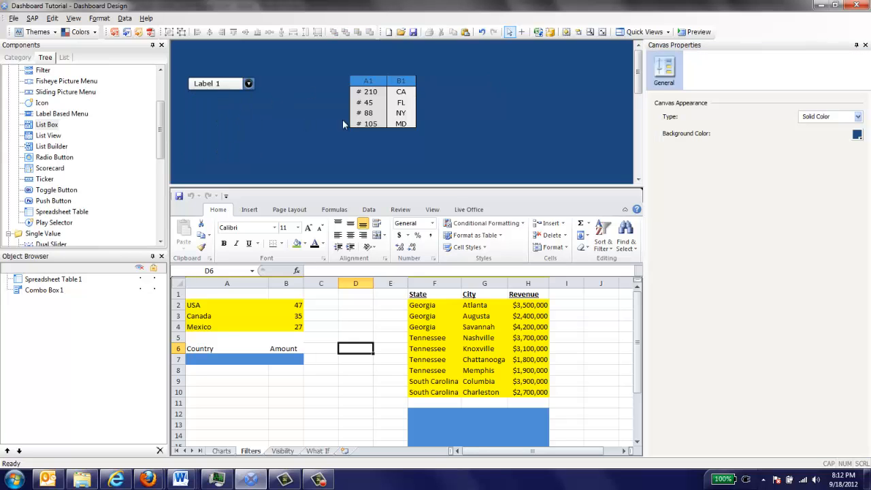
Step: Move the spreadsheet table left so it sits directly beside the combo box
left_click_drag(367, 115, 284, 117)
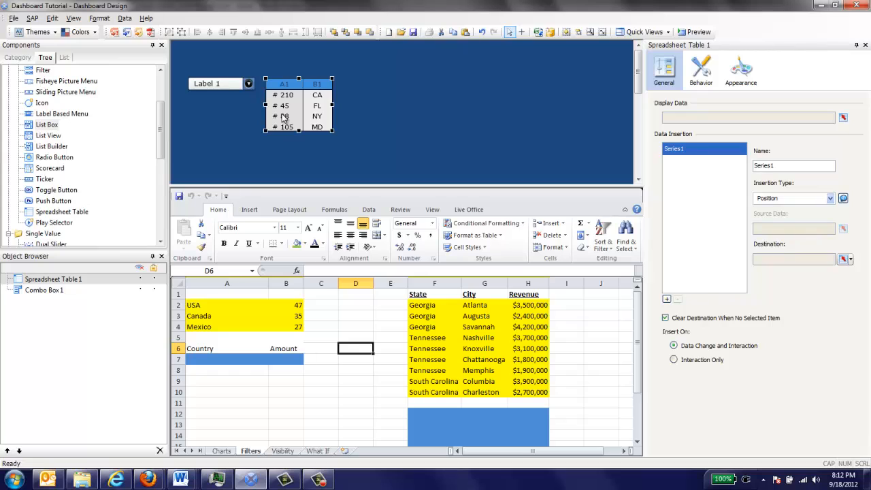
left_click(207, 304)
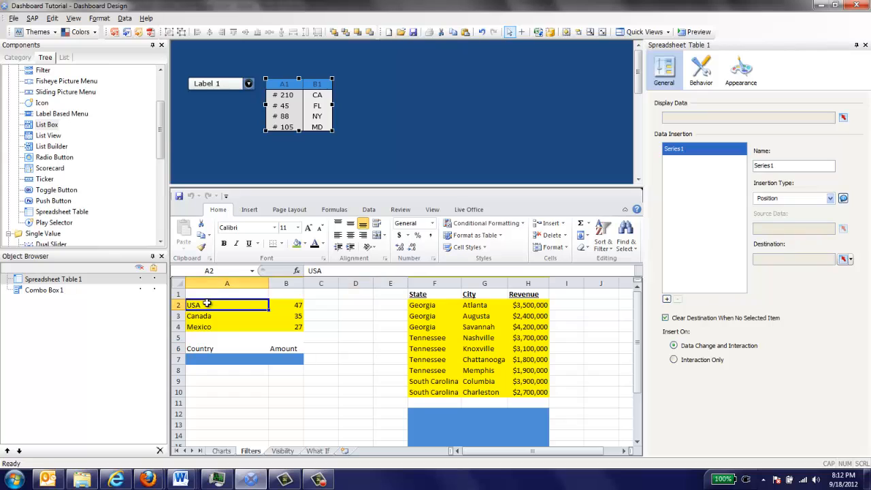
left_click_drag(207, 304, 273, 311)
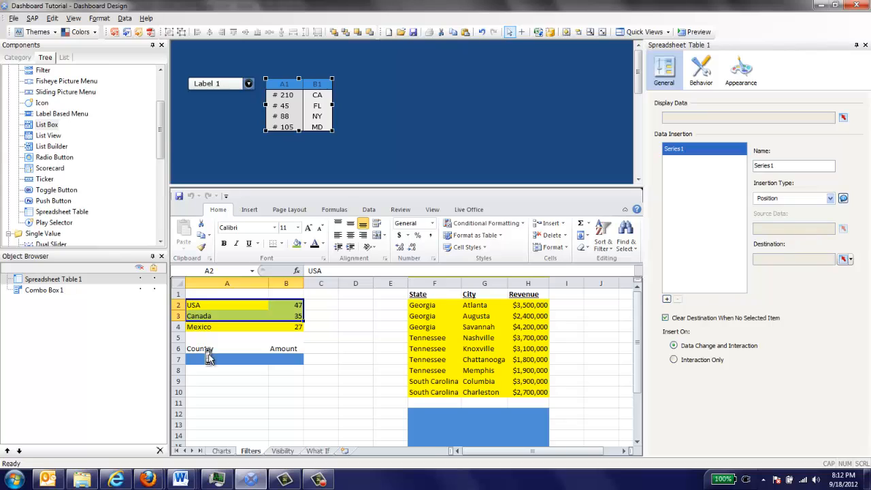
left_click_drag(208, 357, 282, 359)
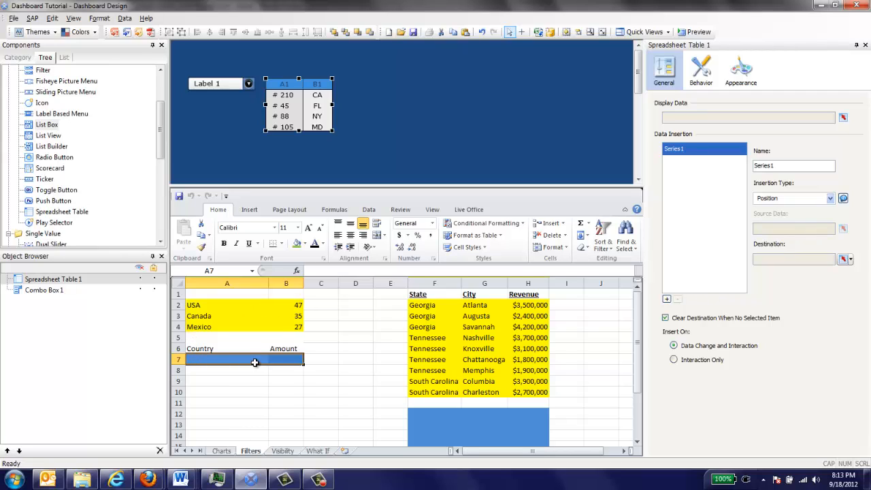
left_click(265, 381)
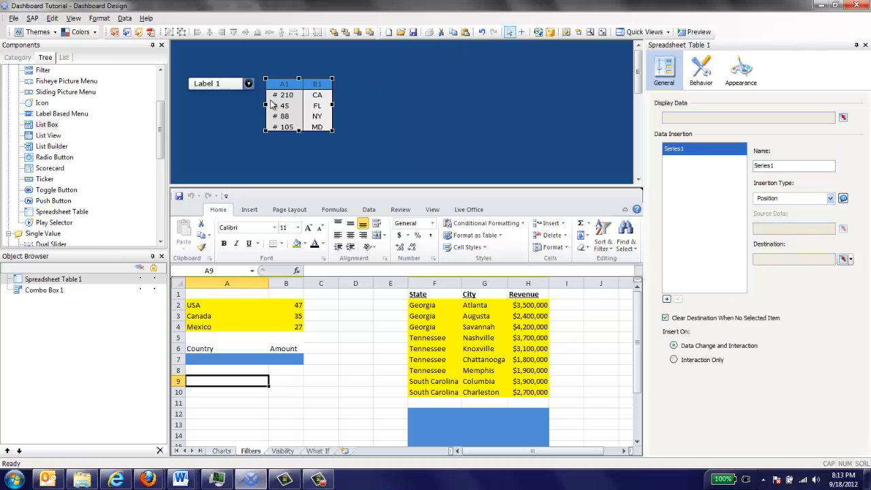
Step: Bind the spreadsheet table's display data to the Country and Amount header and the blue row below it, Filters!$A$6:$B$7
left_click(307, 143)
left_click(293, 109)
left_click(843, 119)
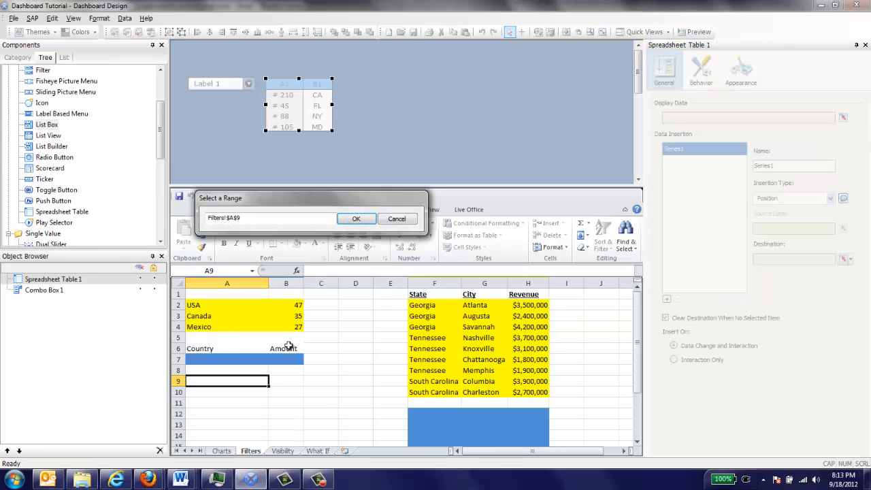
left_click(202, 348)
left_click_drag(202, 348, 288, 358)
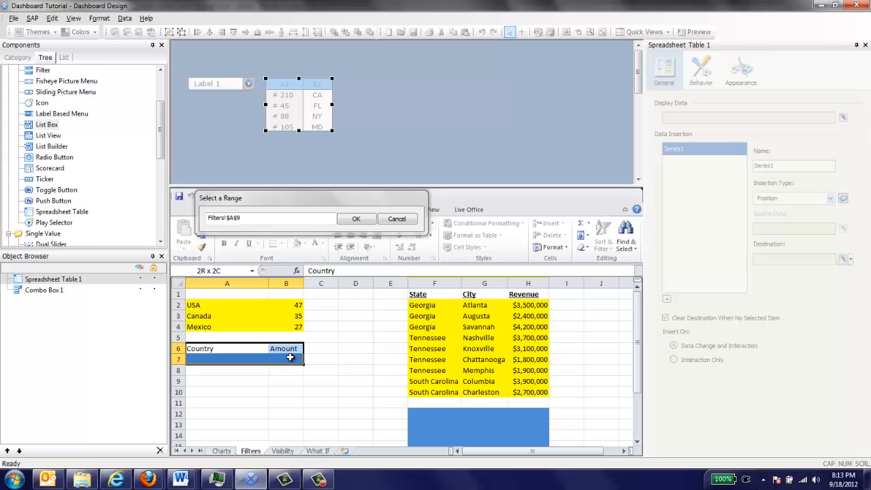
left_click(353, 219)
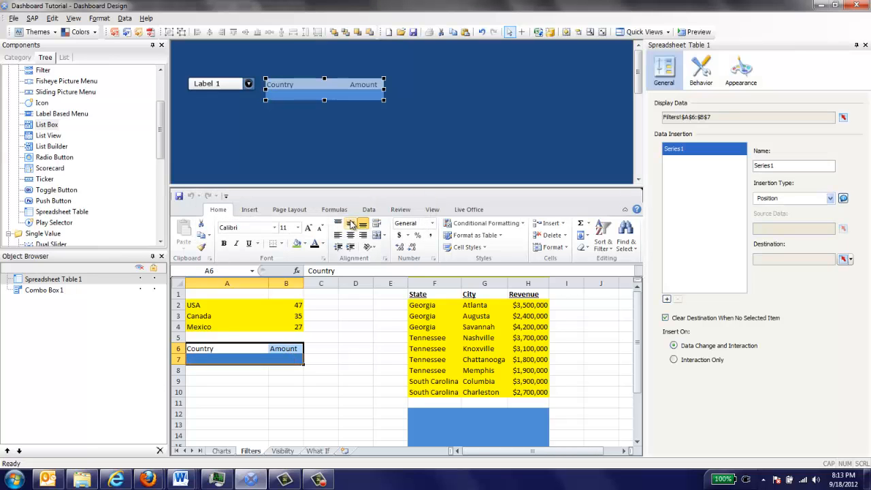
left_click(260, 136)
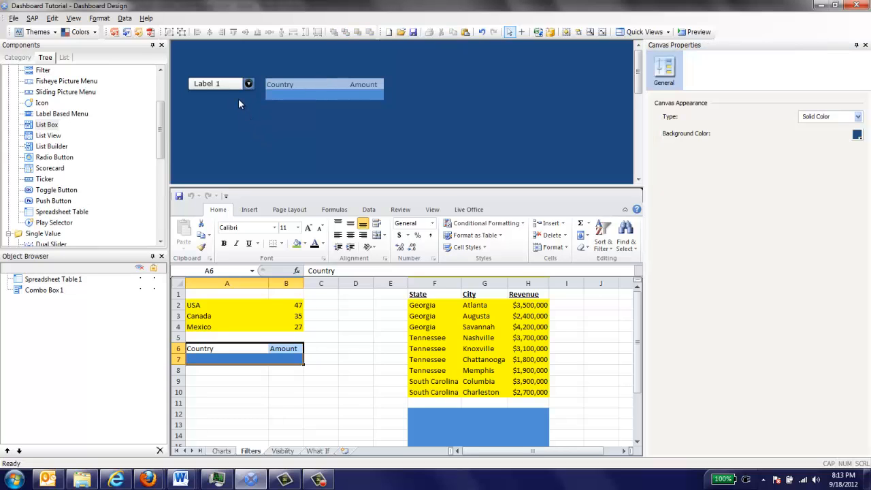
Step: Link the combo box labels to the country names in Filters!$A$2:$A$4
left_click(237, 85)
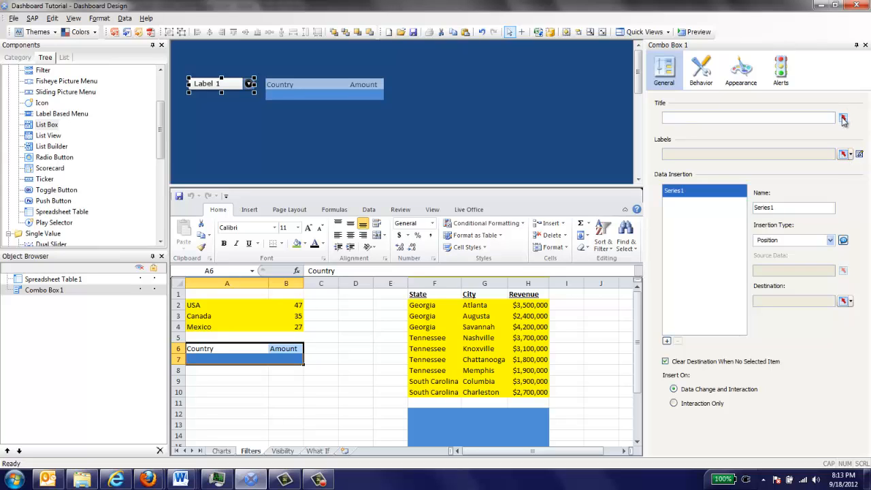
left_click(842, 155)
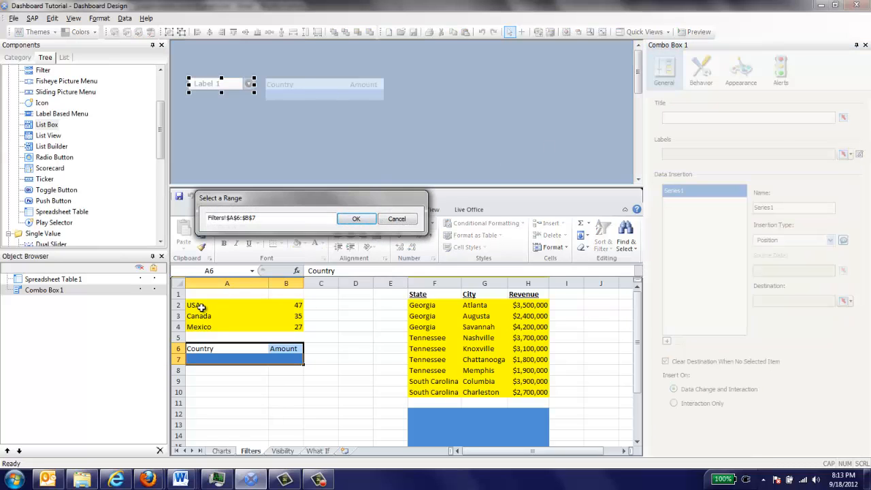
left_click_drag(203, 305, 204, 327)
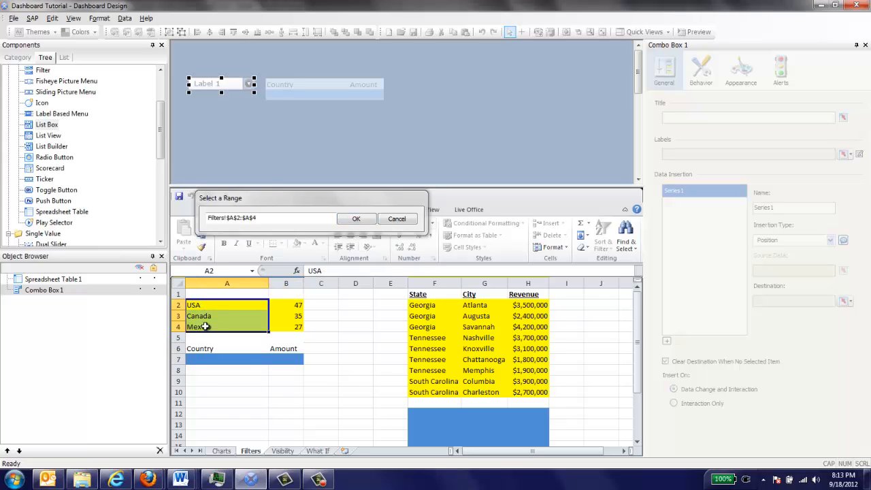
left_click(355, 219)
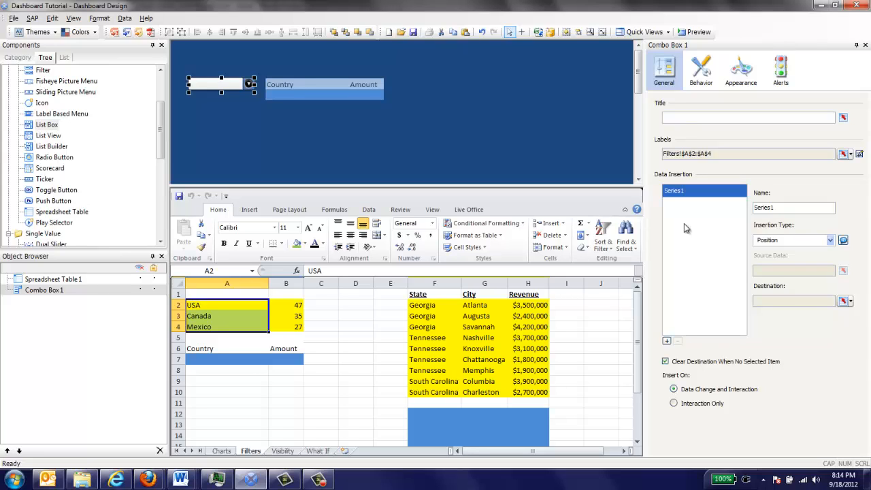
Step: Set the combo box's insertion type to Row with source data Filters!$A$2:$B$4
left_click(829, 241)
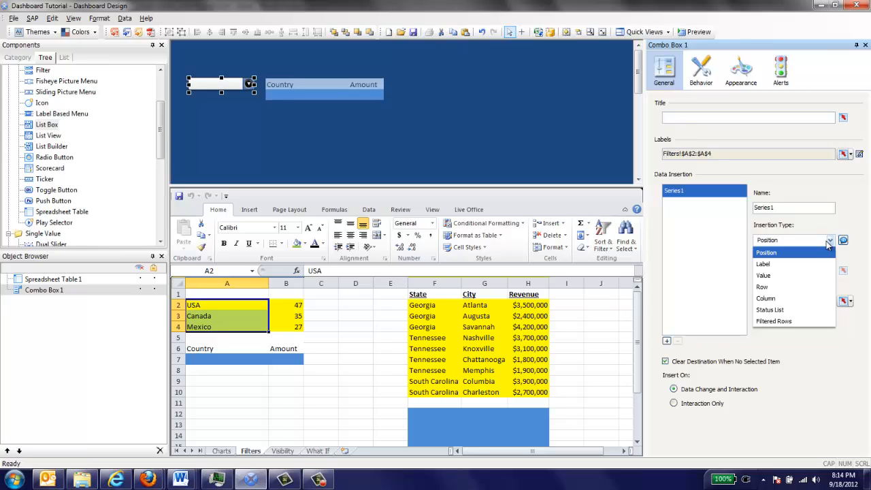
left_click(801, 288)
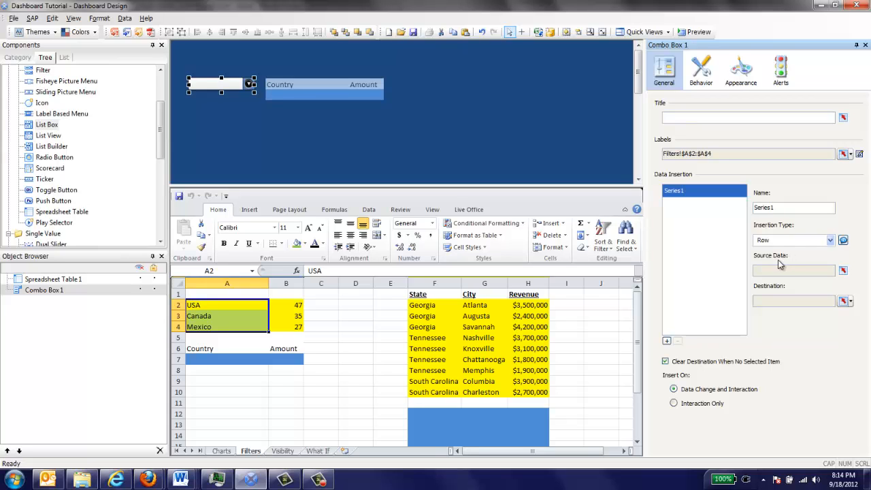
left_click(841, 271)
left_click(232, 308)
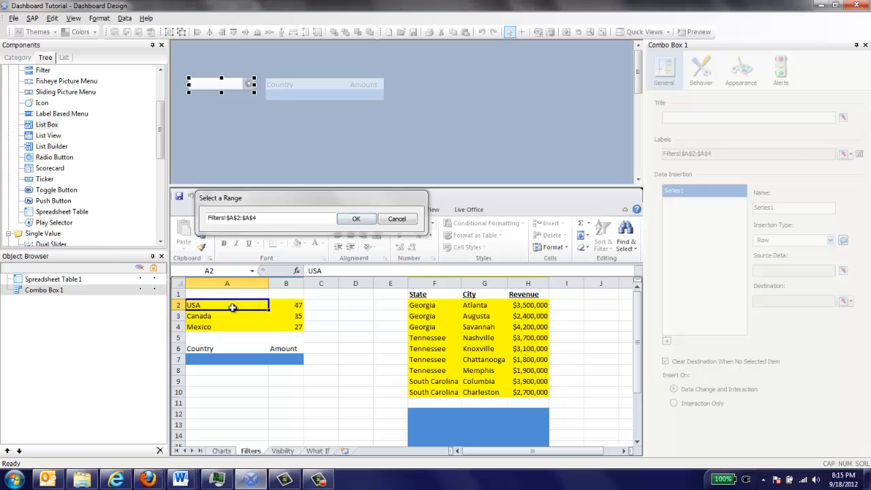
left_click_drag(232, 308, 279, 323)
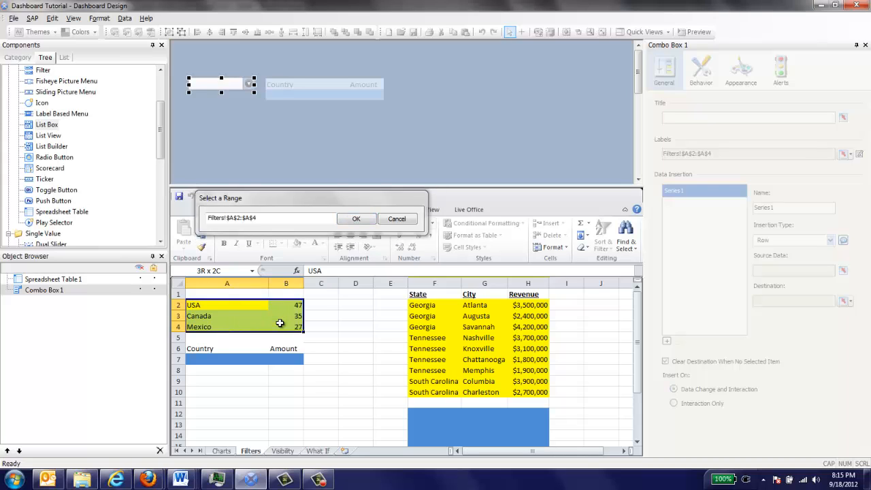
left_click_drag(280, 323, 279, 323)
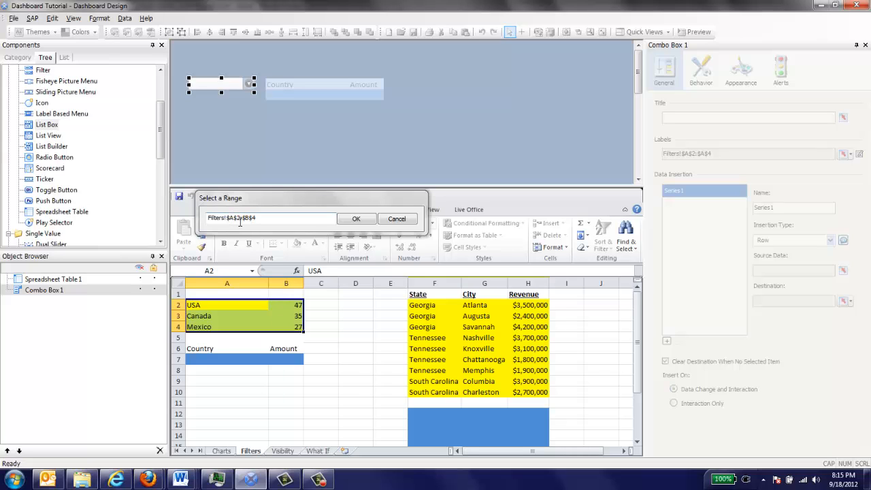
left_click(354, 219)
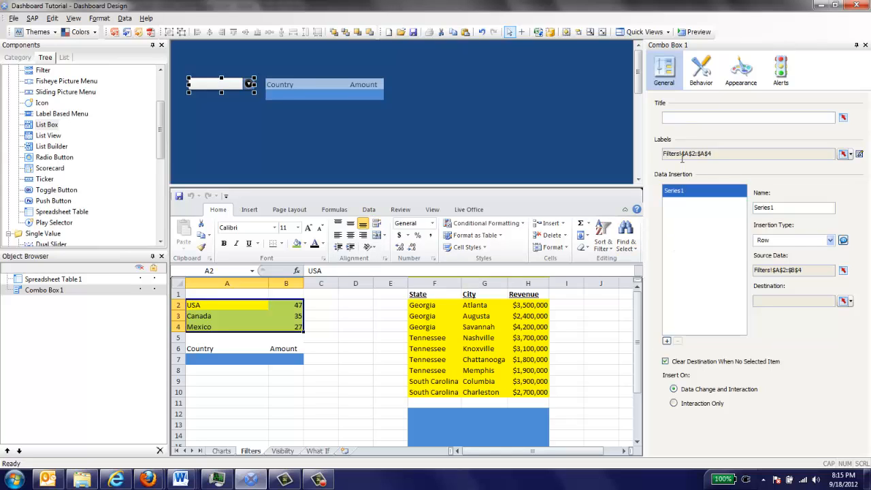
Step: Set the combo box's data insertion destination to the blue row Filters!$A$7:$B$7
left_click(843, 302)
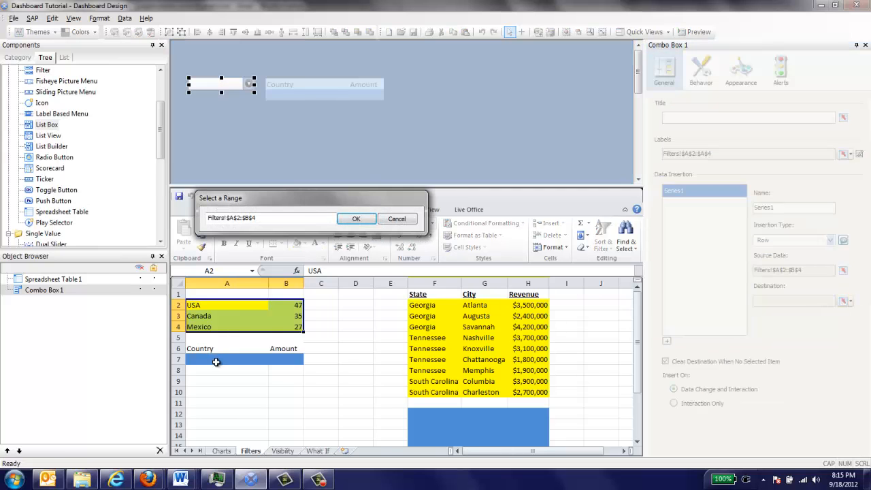
left_click(216, 362)
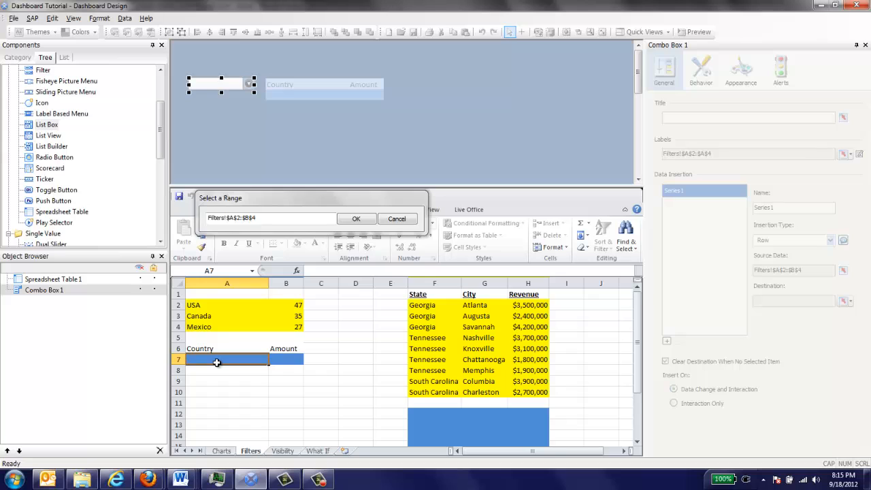
left_click_drag(216, 363, 279, 361)
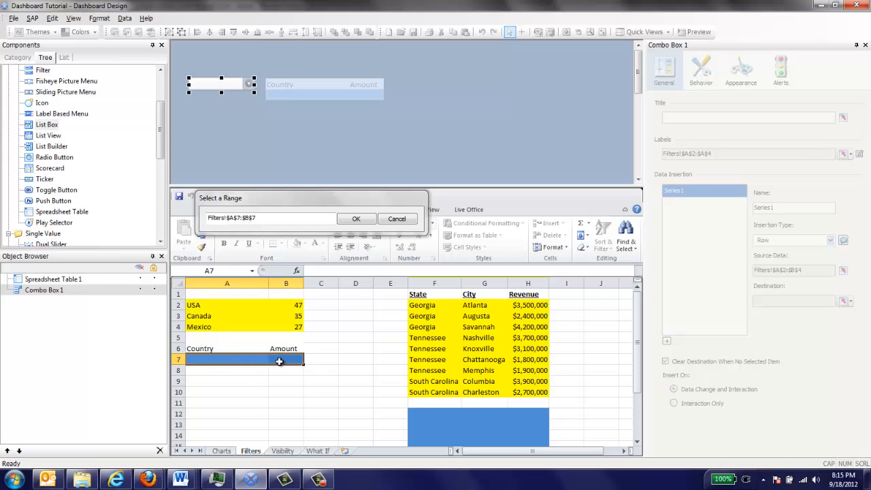
left_click(357, 219)
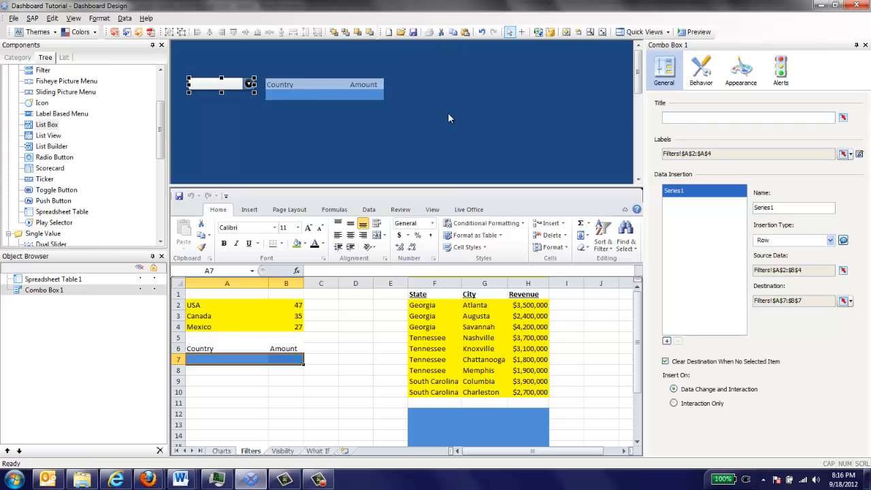
Step: Make Label 1 the default selected item in the combo box's behavior settings
left_click(701, 80)
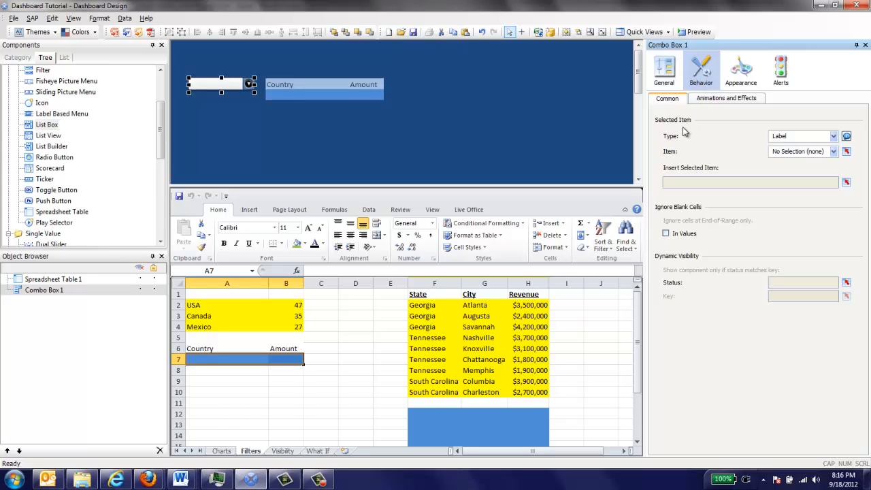
left_click(831, 152)
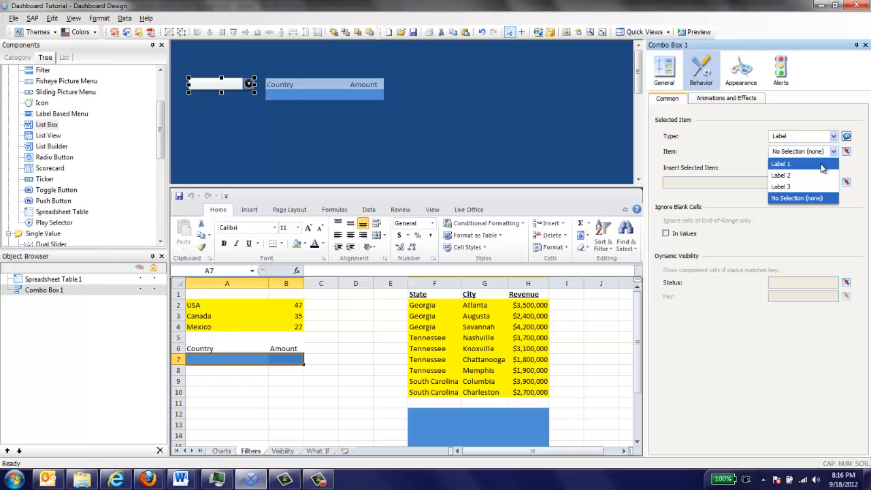
left_click(821, 165)
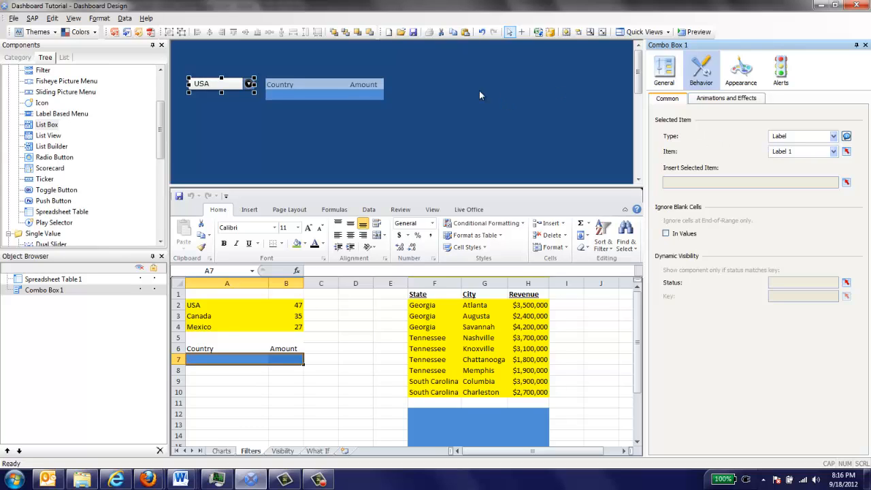
Step: Preview the dashboard and test the combo box by choosing Canada, Mexico and USA, checking the table's row each time
left_click(701, 32)
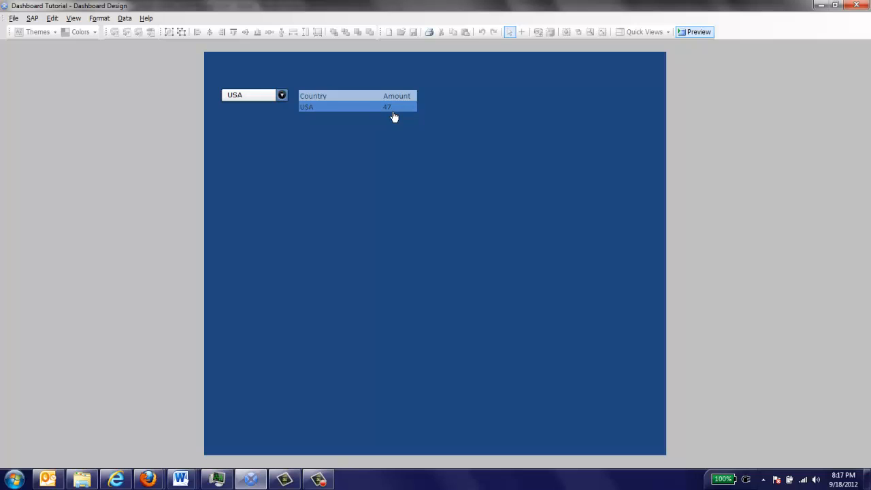
left_click(282, 96)
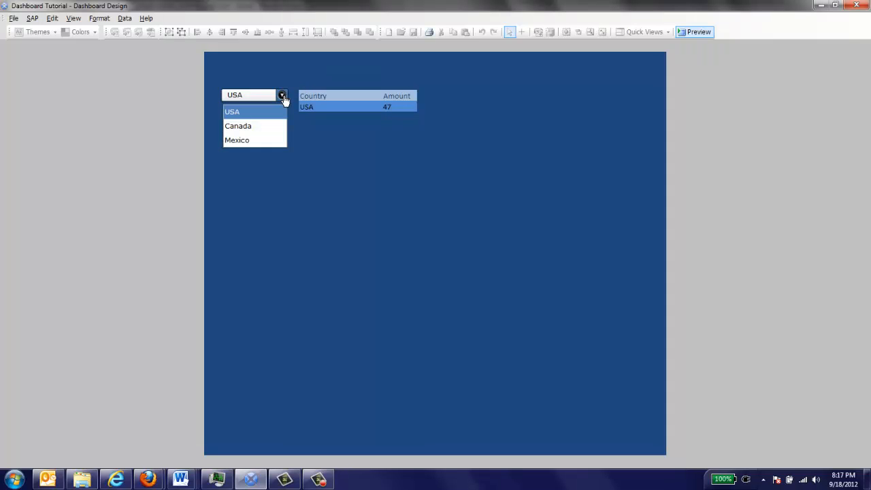
left_click(255, 128)
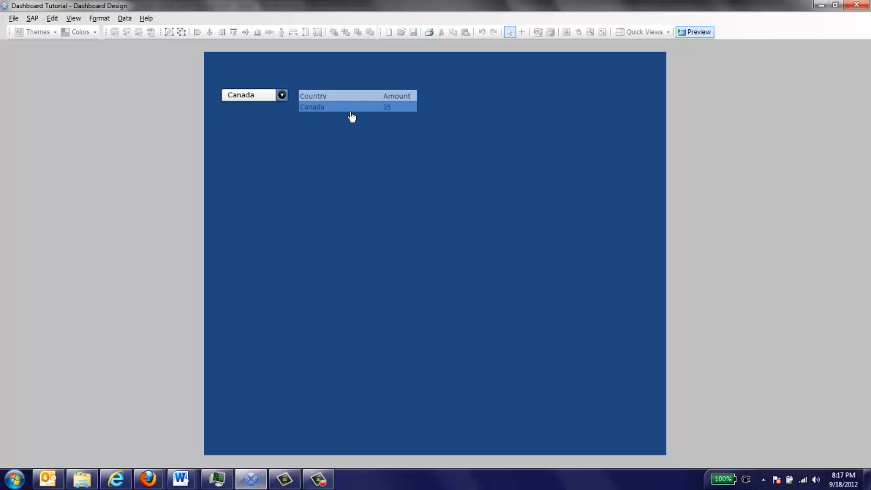
left_click(281, 95)
left_click(255, 123)
left_click(272, 96)
left_click(255, 124)
left_click(281, 95)
left_click(258, 144)
left_click(283, 95)
left_click(257, 140)
left_click(281, 96)
left_click(268, 111)
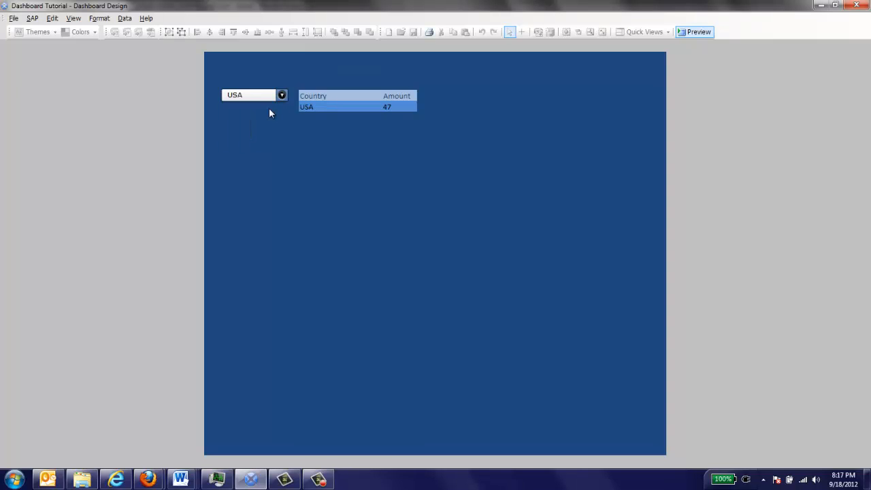